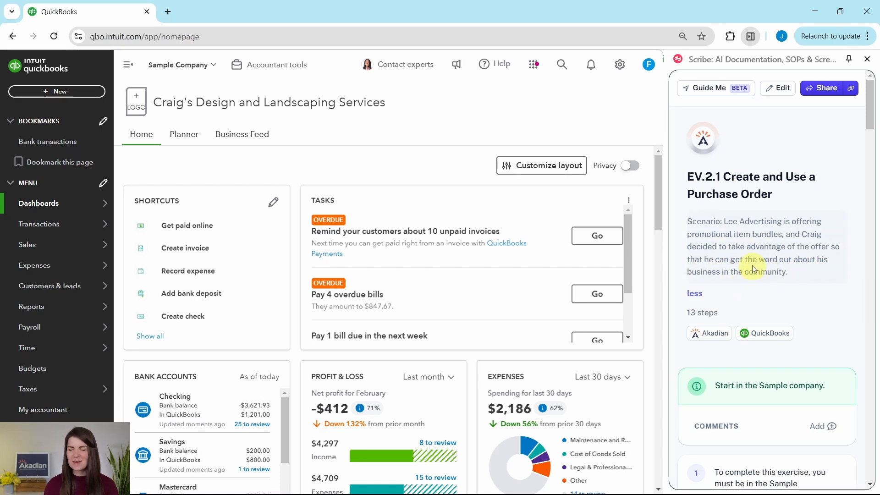
# - Read the exercise instructions for the Lee Advertising promotional bundle and start a new purchase order
pyautogui.scroll(-4, 754, 268)
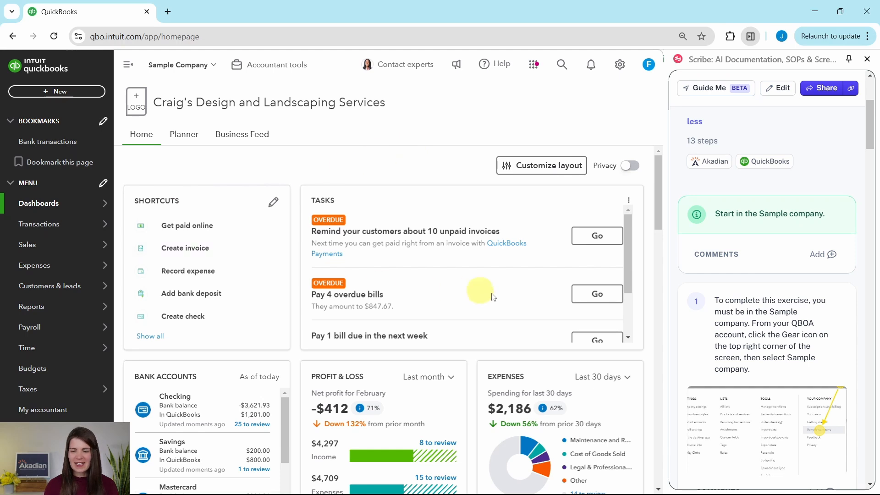
pyautogui.scroll(-5, 769, 171)
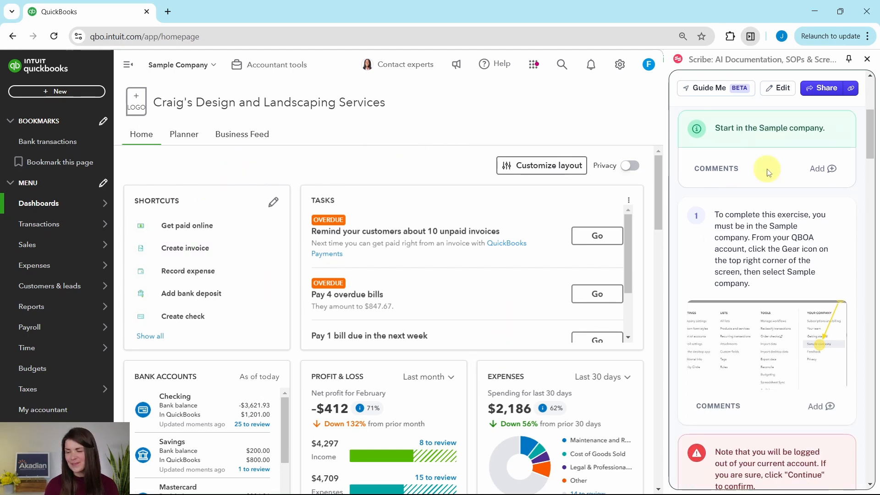
pyautogui.scroll(-10, 769, 171)
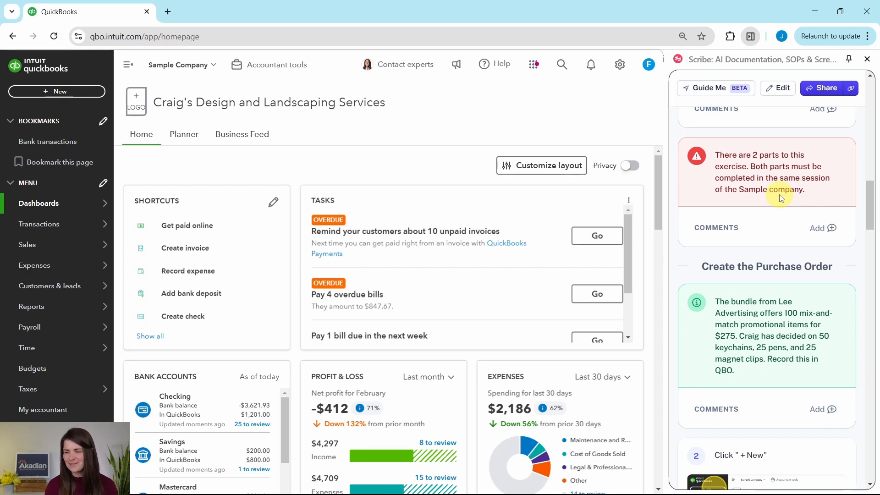
pyautogui.scroll(-2, 778, 184)
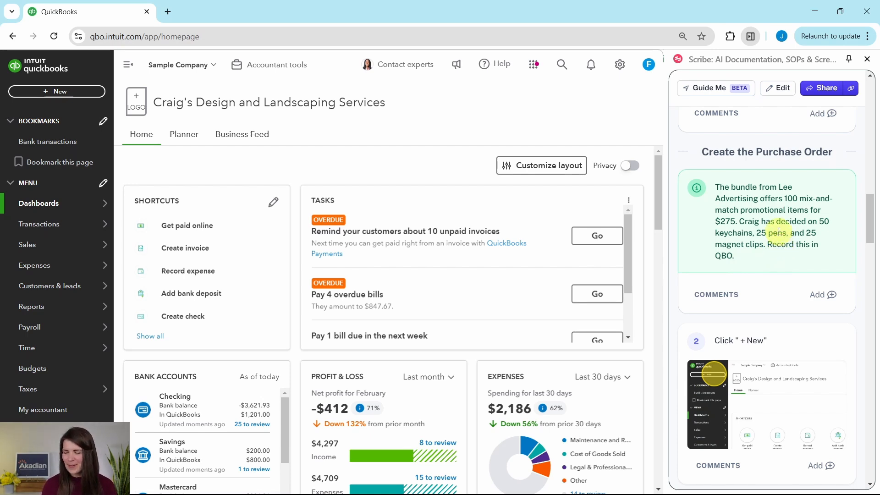
pyautogui.scroll(-5, 779, 232)
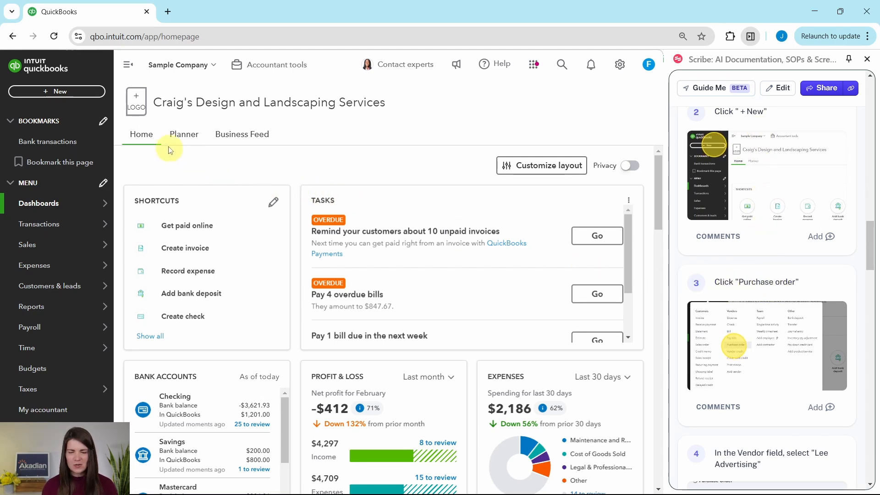
pyautogui.click(61, 97)
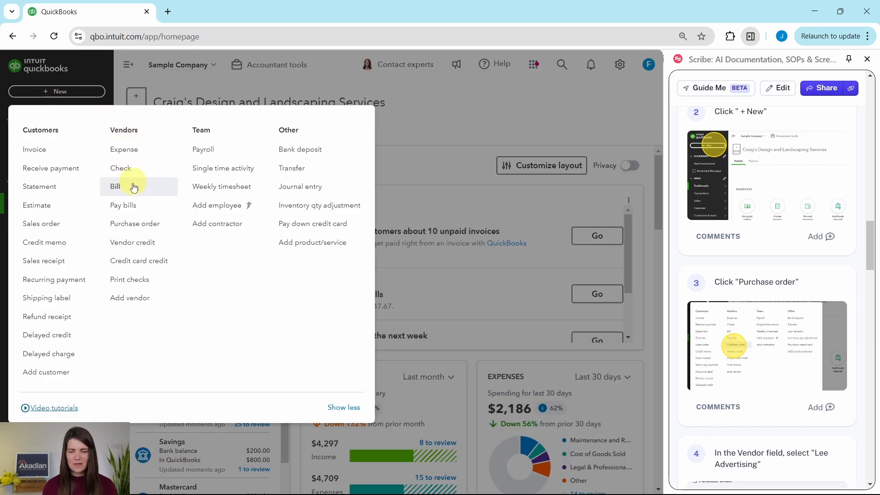
pyautogui.click(131, 234)
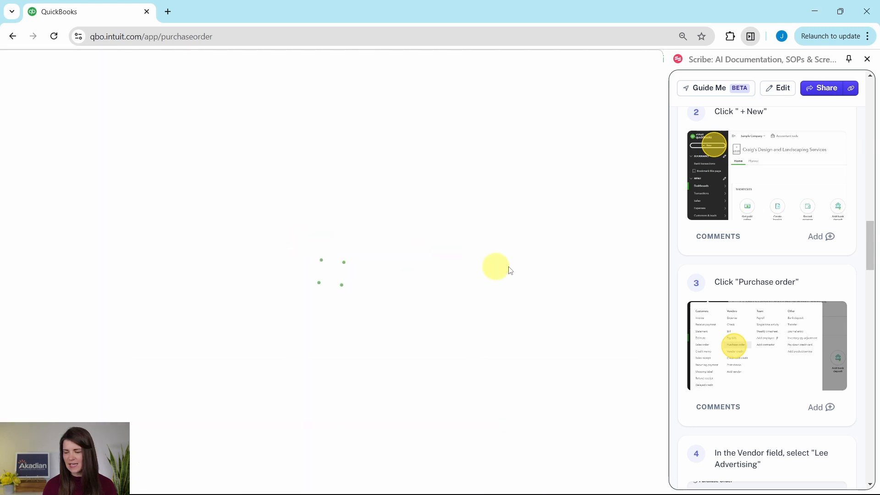
# - Choose Lee Advertising as the vendor on the purchase order
pyautogui.scroll(-6, 778, 279)
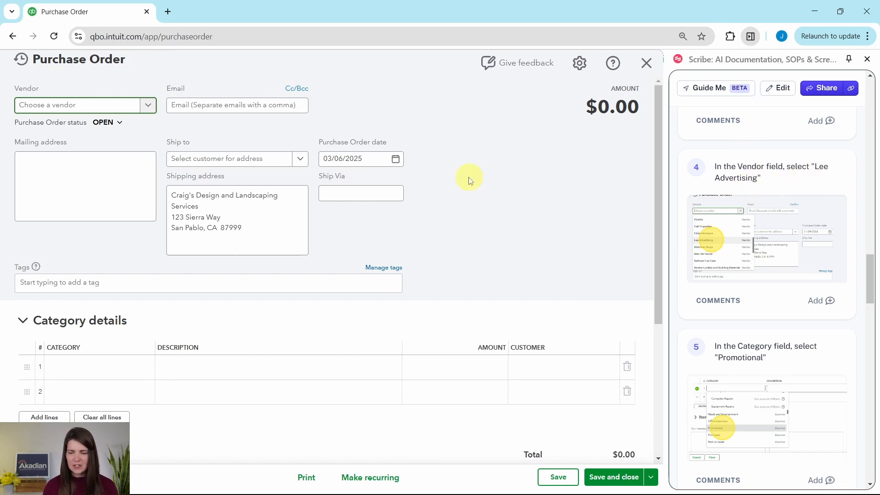
pyautogui.click(149, 106)
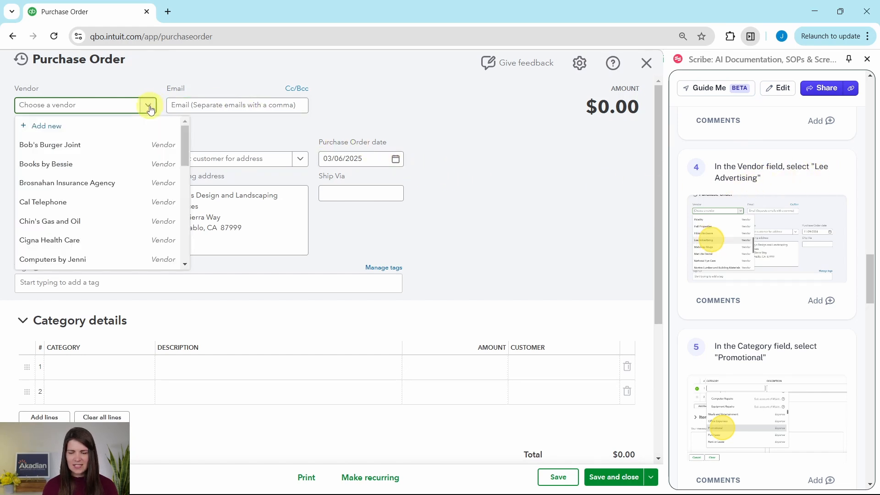
pyautogui.scroll(-5, 90, 149)
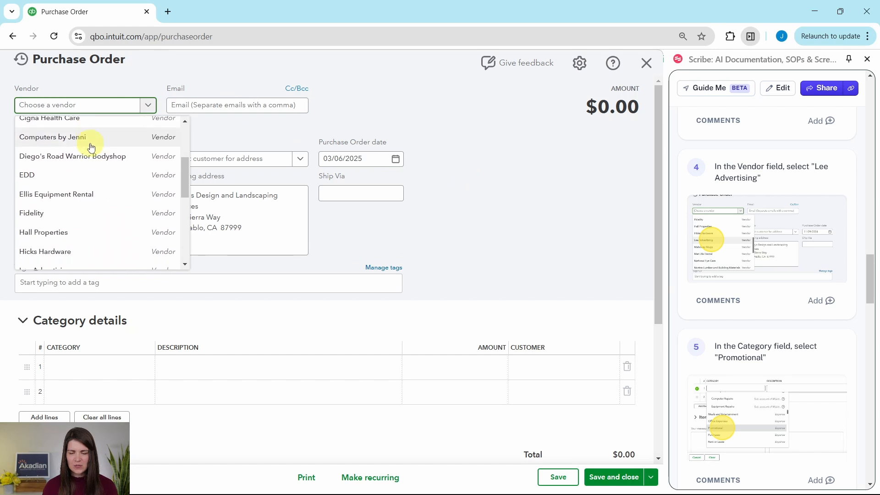
pyautogui.scroll(-2, 89, 146)
pyautogui.scroll(2, 82, 145)
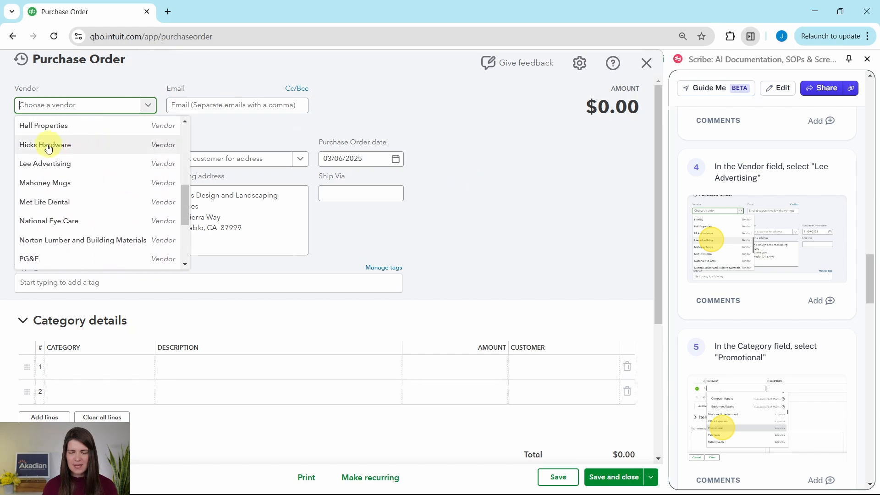
pyautogui.click(38, 169)
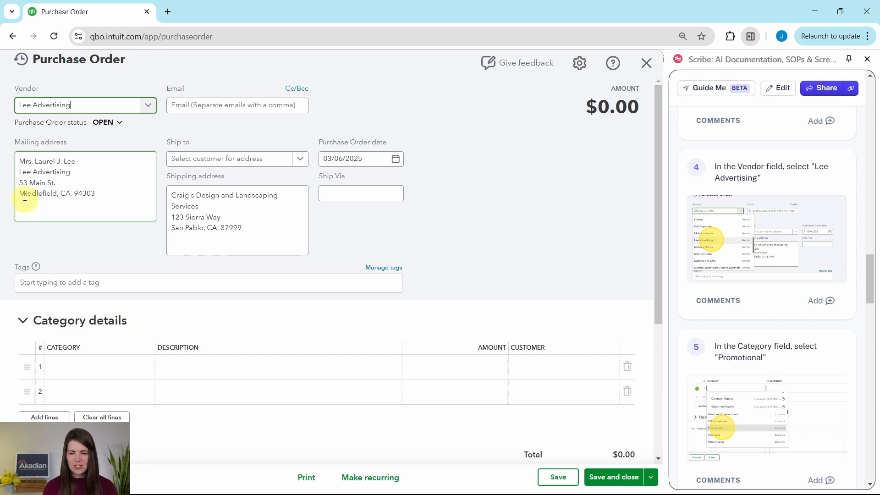
# - Set the category of the first category detail line to the Promotional expense account
pyautogui.scroll(-4, 761, 206)
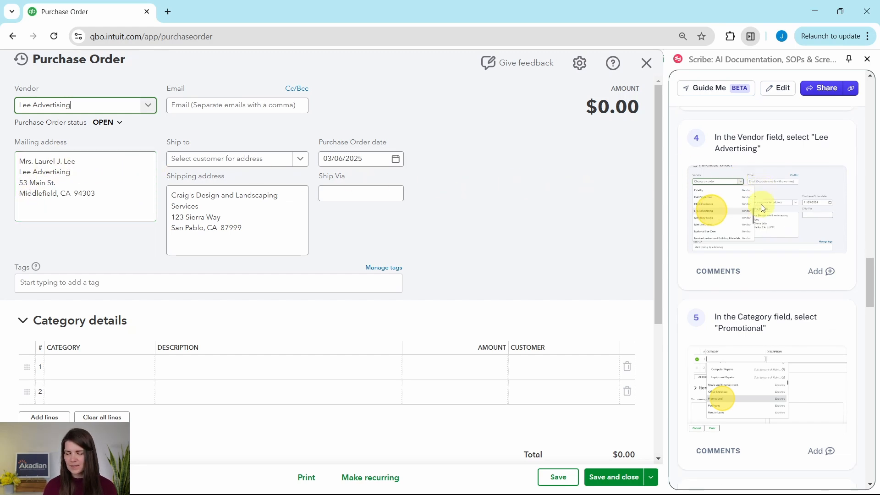
pyautogui.scroll(1, 763, 208)
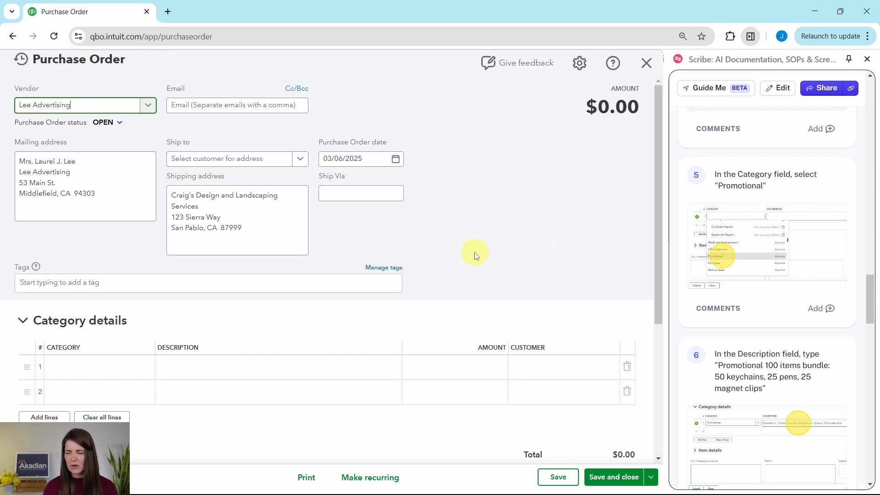
pyautogui.scroll(-4, 147, 252)
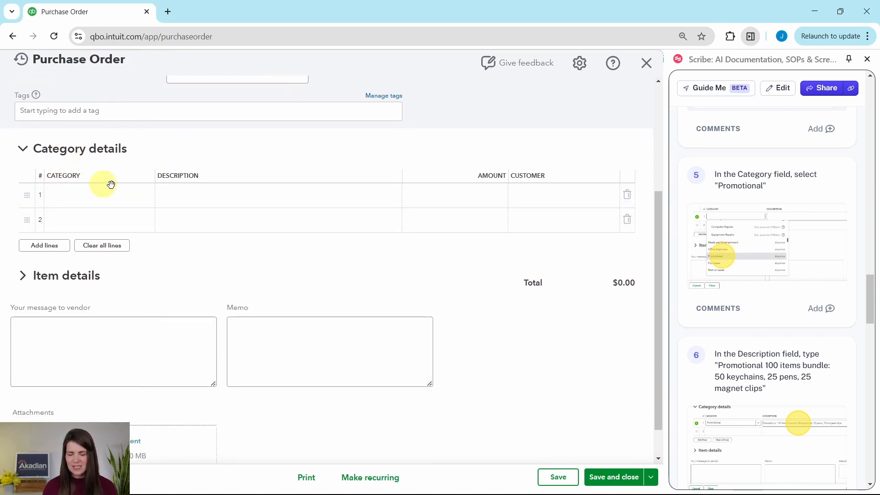
pyautogui.click(120, 197)
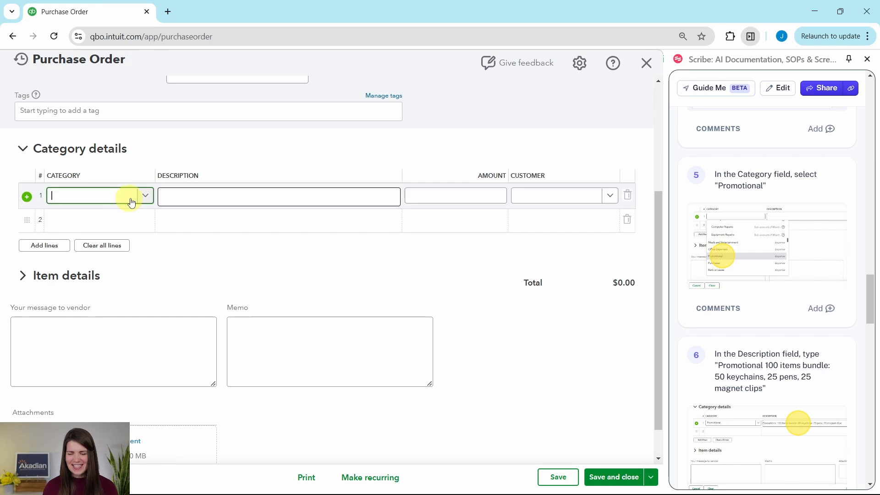
pyautogui.click(146, 200)
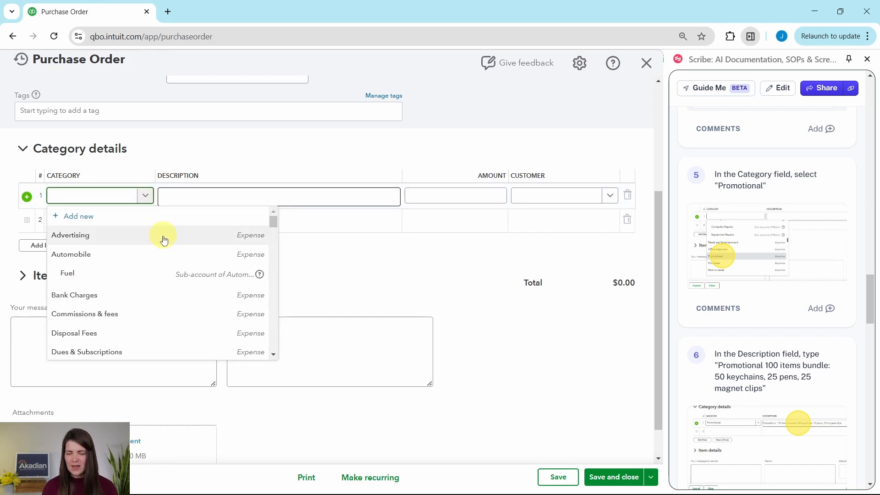
pyautogui.scroll(-5, 165, 241)
pyautogui.scroll(-6, 162, 253)
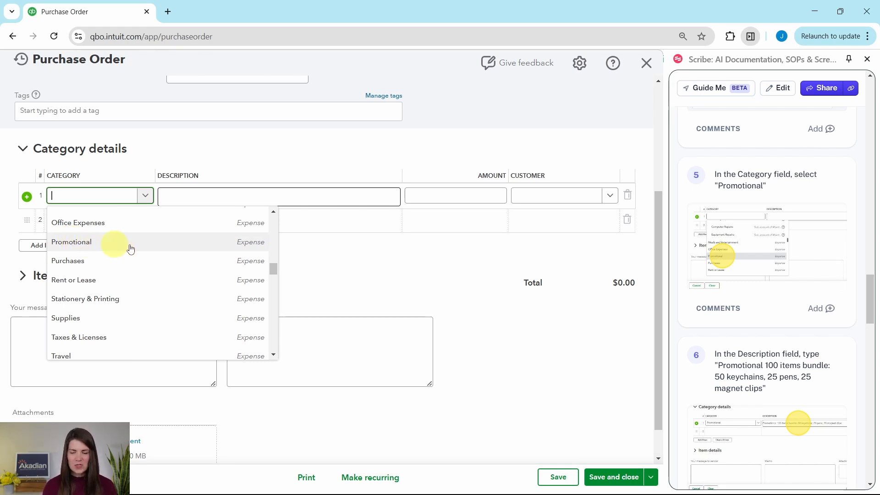
pyautogui.click(66, 246)
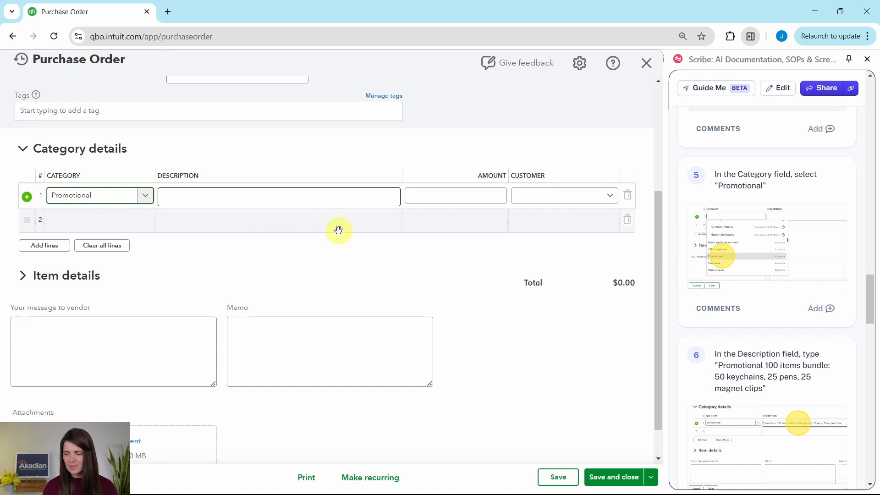
# - Copy "Promotional 100 items bundle: 50 keychains, 25 pens, 25 magnet clips" from the guide into the first line's description
pyautogui.scroll(-4, 773, 295)
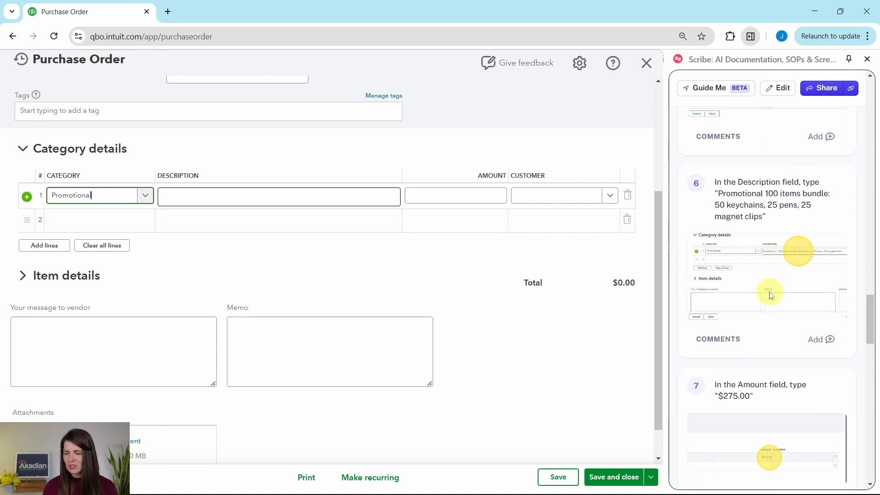
pyautogui.click(192, 196)
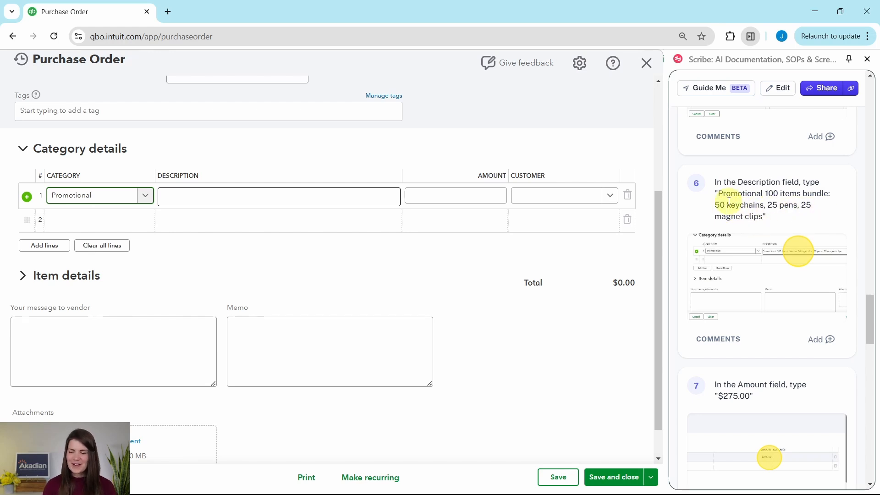
pyautogui.moveTo(721, 194); pyautogui.dragTo(765, 214)
pyautogui.hotkey('ctrl', 'c')
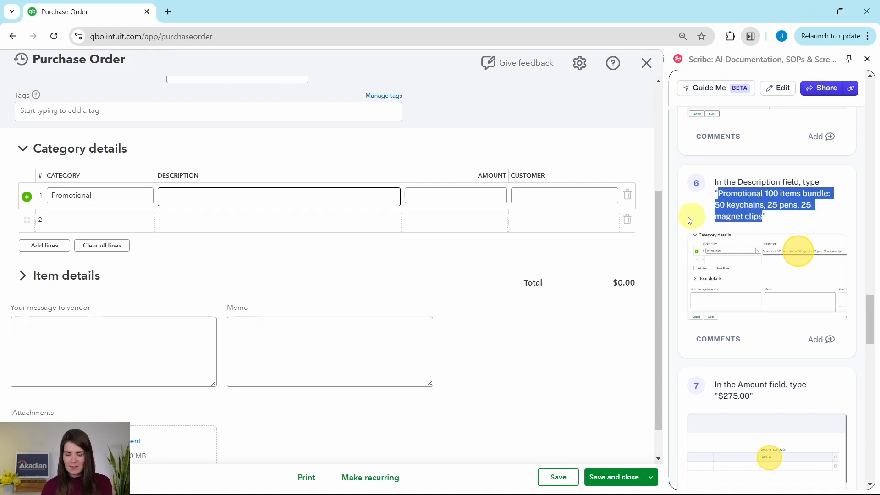
pyautogui.click(343, 199)
pyautogui.click(329, 198)
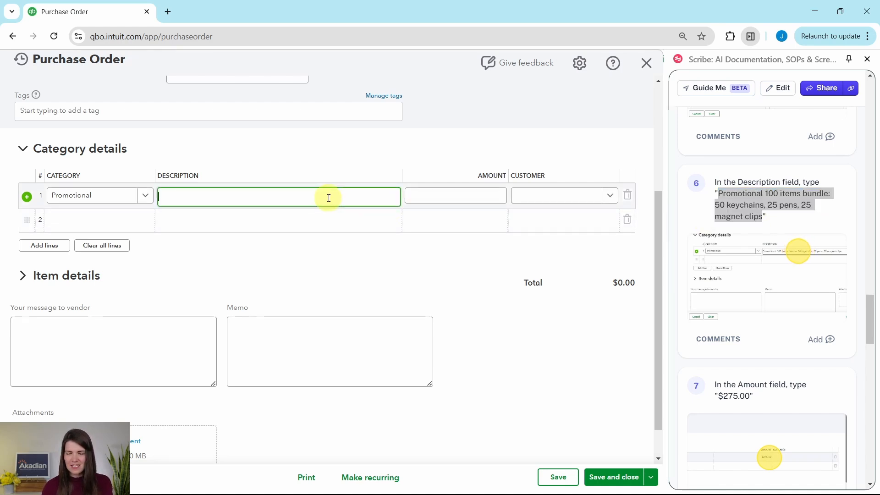
pyautogui.hotkey('ctrl', 'v')
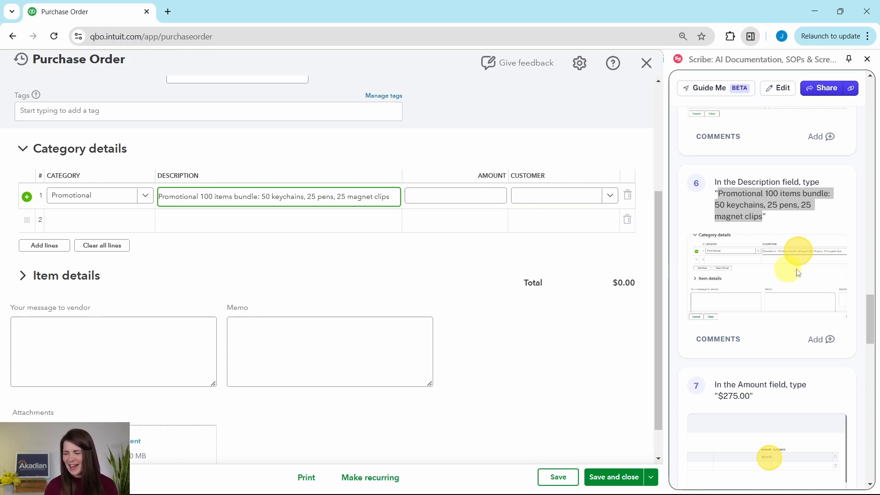
# - Set the amount of the Promotional line to $275.00
pyautogui.scroll(-5, 797, 259)
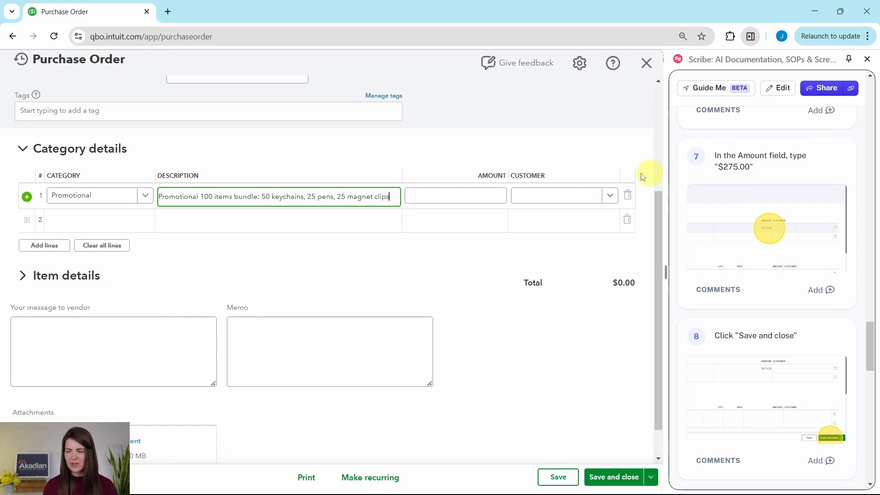
pyautogui.click(479, 198)
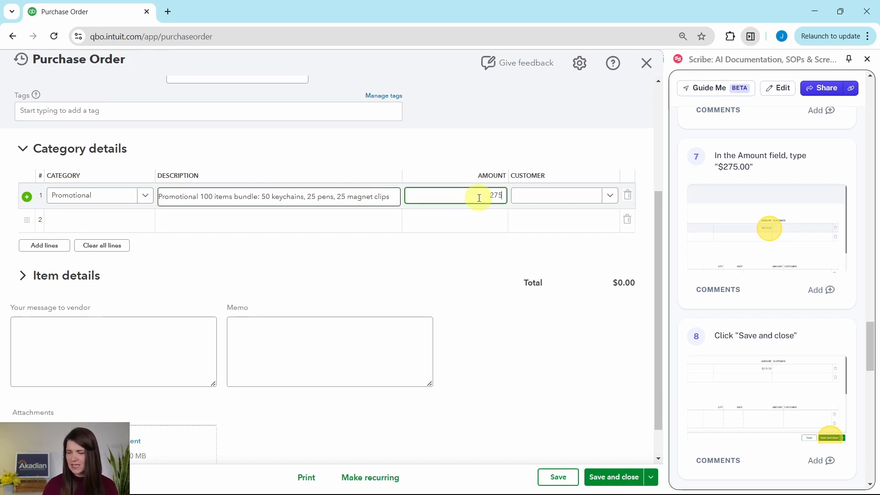
pyautogui.click(591, 259)
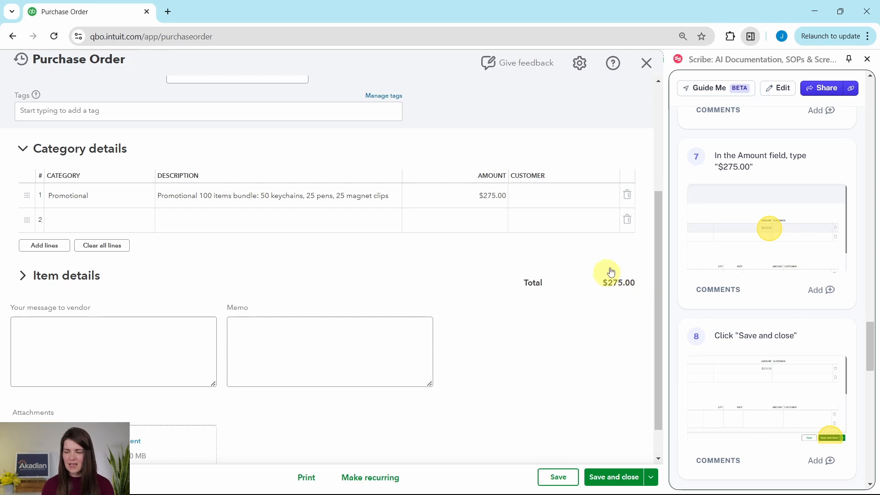
# - Review the completed purchase order for Lee Advertising, then save and close it
pyautogui.scroll(4, 642, 255)
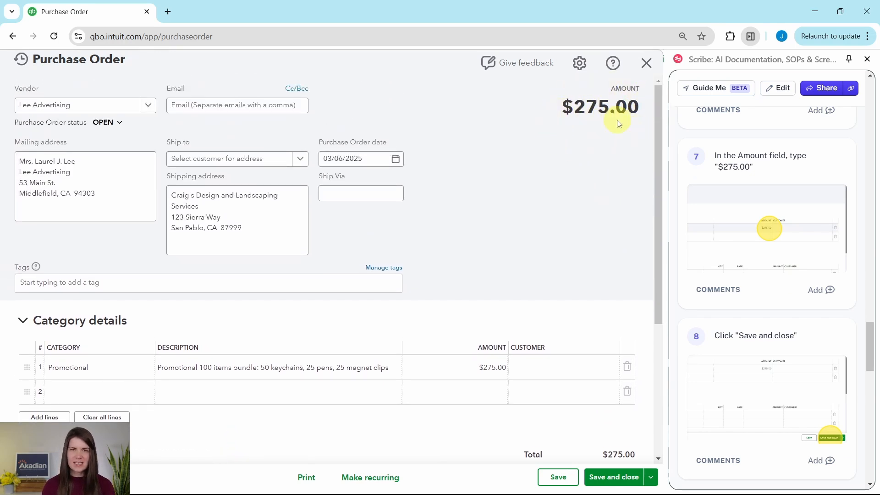
pyautogui.scroll(-5, 619, 123)
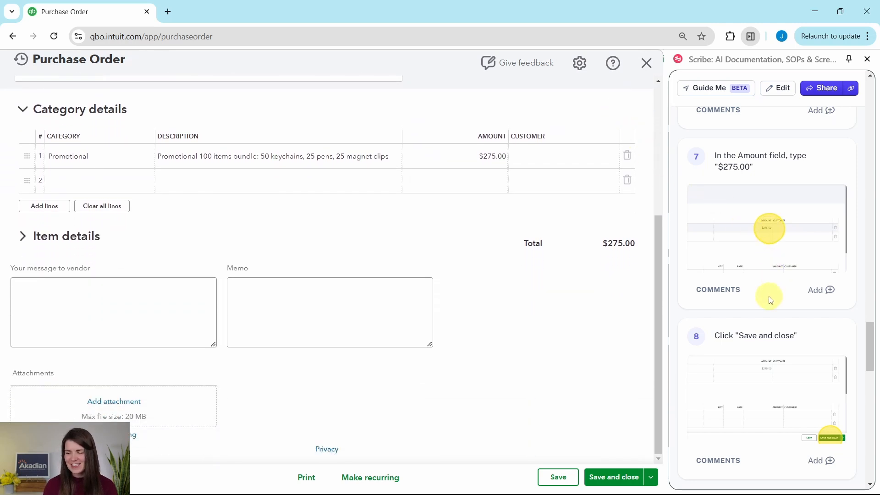
pyautogui.scroll(-3, 765, 275)
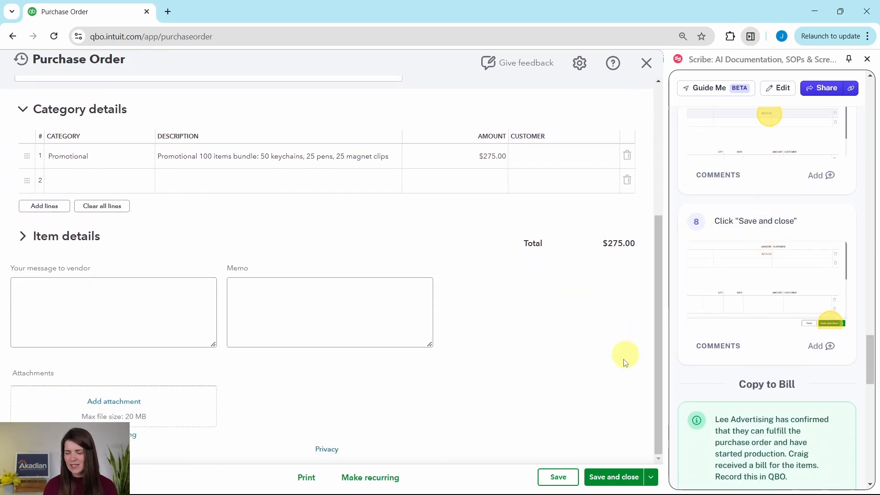
pyautogui.click(616, 477)
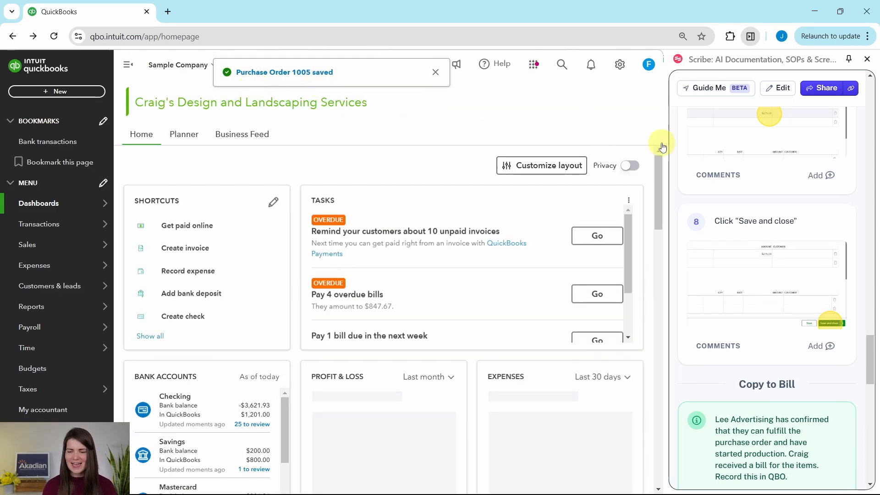
# - Read the guide's Copy to Bill instructions for Lee Advertising and open the list of vendors under Expenses
pyautogui.scroll(-6, 761, 174)
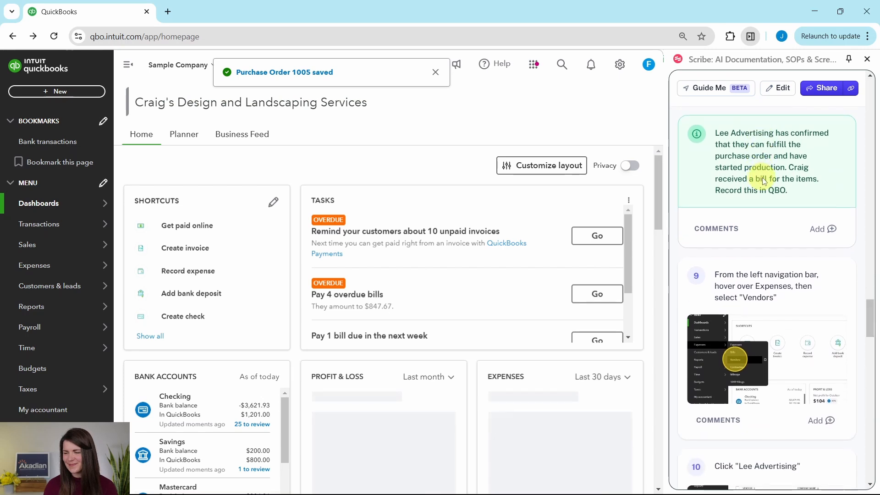
pyautogui.scroll(1, 764, 182)
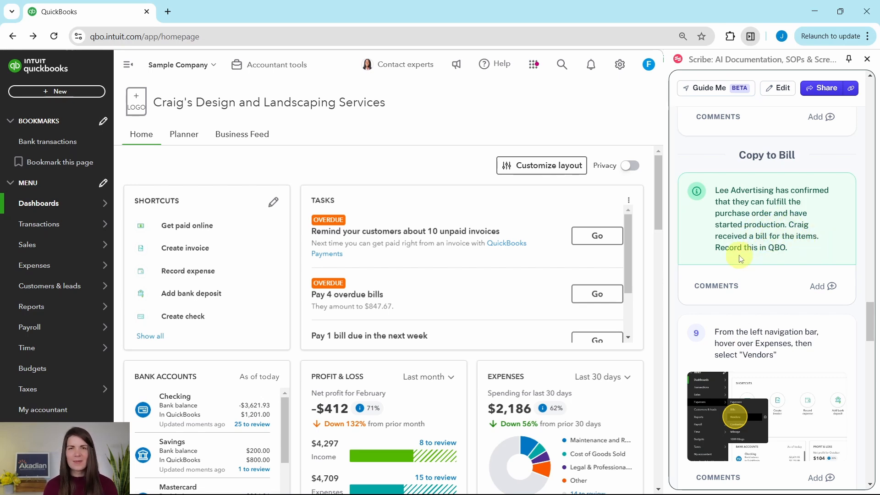
pyautogui.scroll(-4, 769, 243)
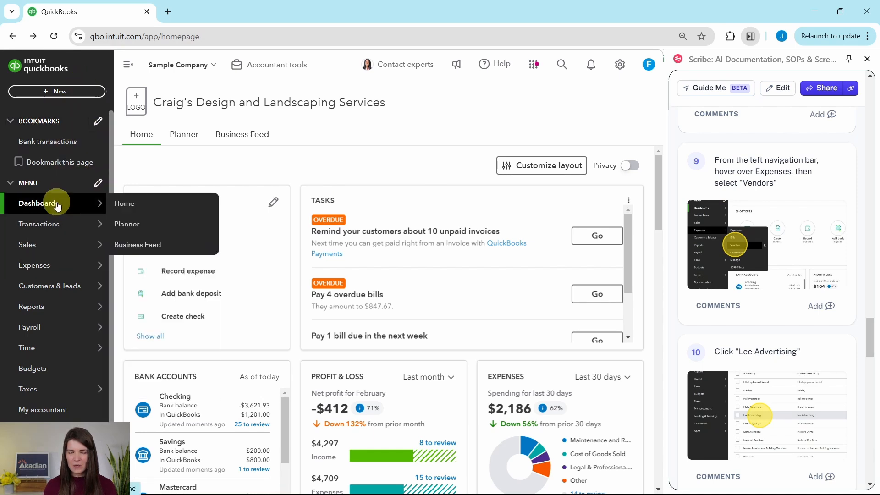
pyautogui.moveTo(28, 265)
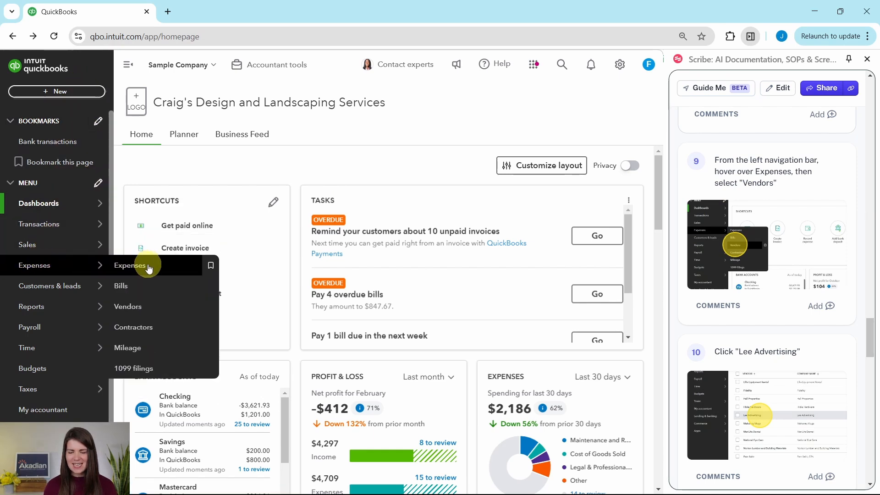
pyautogui.click(129, 314)
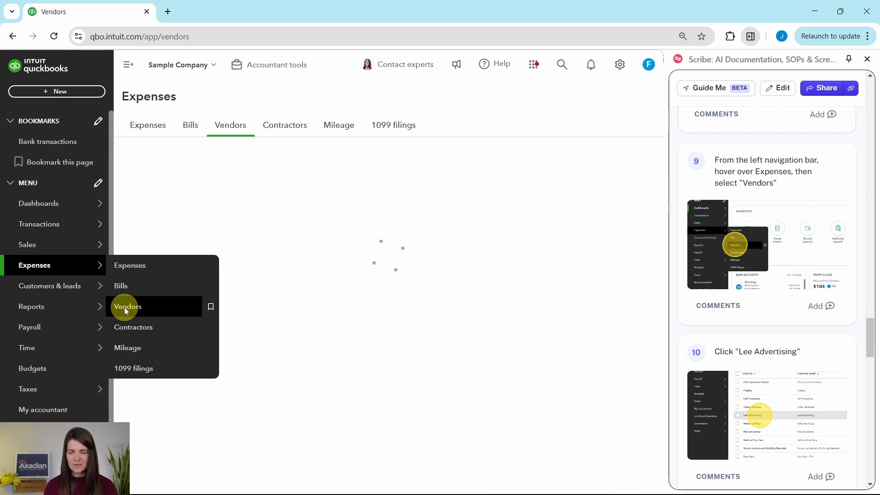
# - Find Lee Advertising in the vendor list and open its vendor record
pyautogui.scroll(-5, 762, 298)
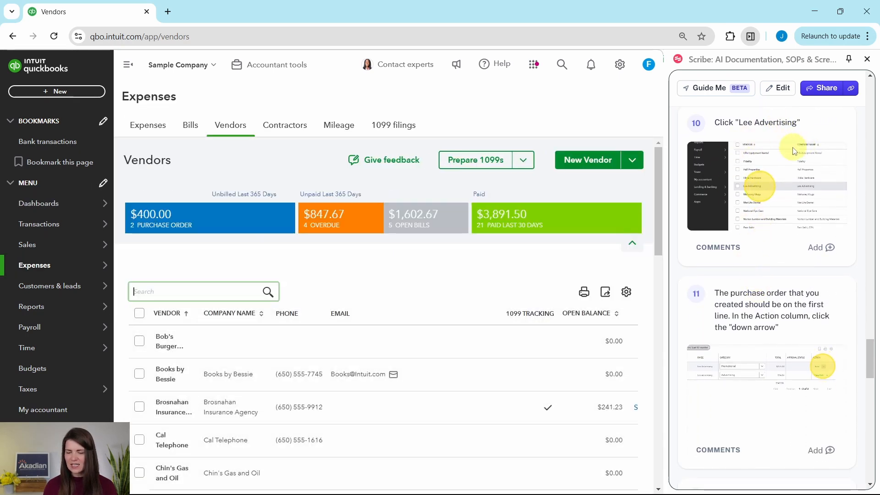
pyautogui.scroll(-5, 269, 234)
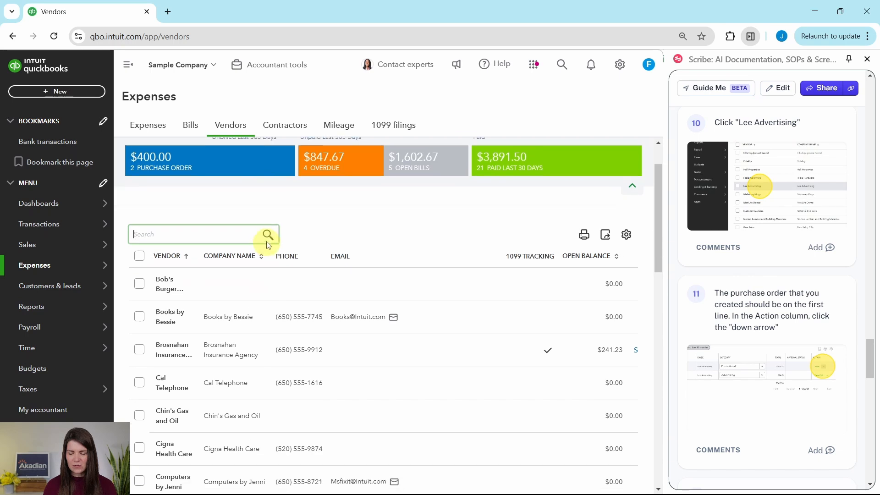
pyautogui.scroll(-6, 185, 196)
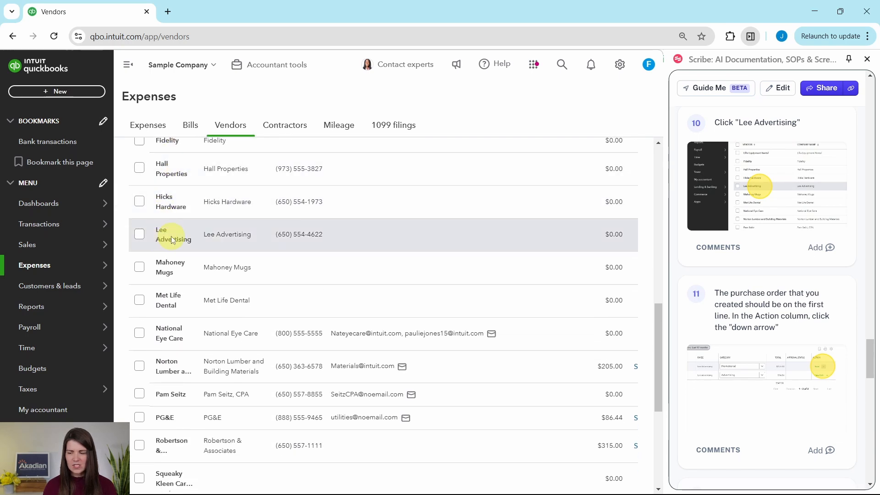
pyautogui.click(172, 240)
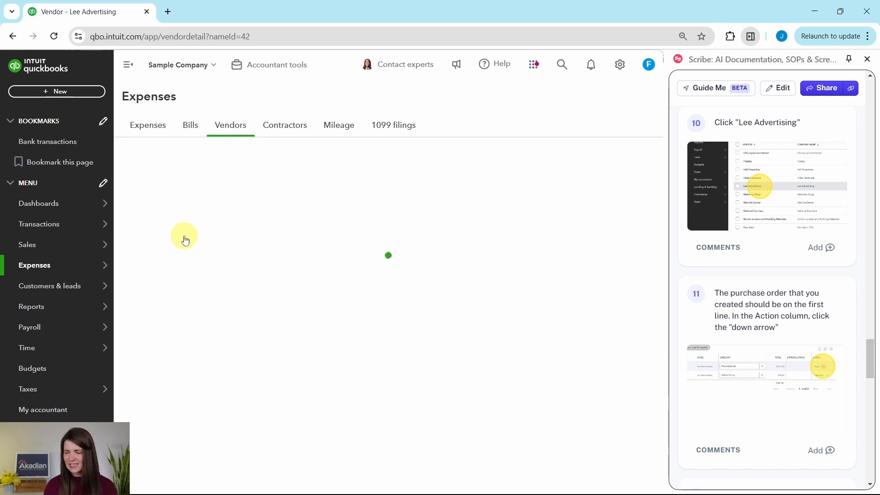
# - Collapse the vendor list beside Lee Advertising's record and copy its $275.00 purchase order to a bill
pyautogui.scroll(-3, 751, 238)
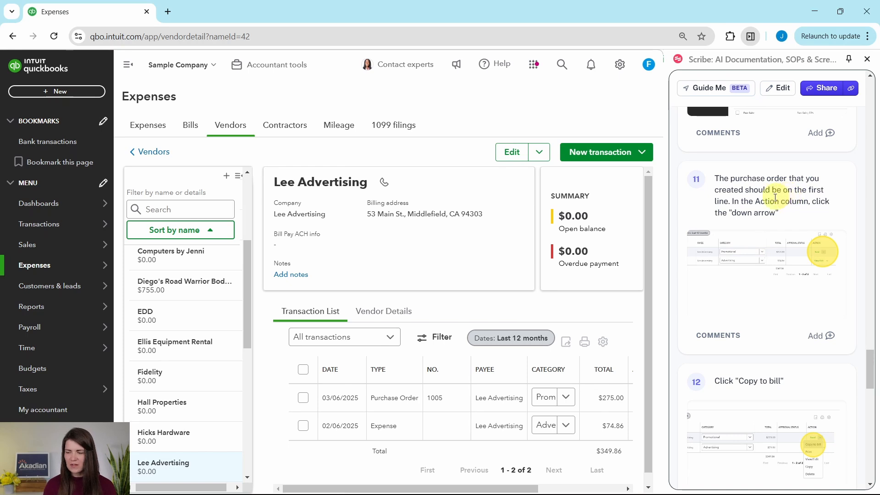
pyautogui.scroll(-1, 582, 331)
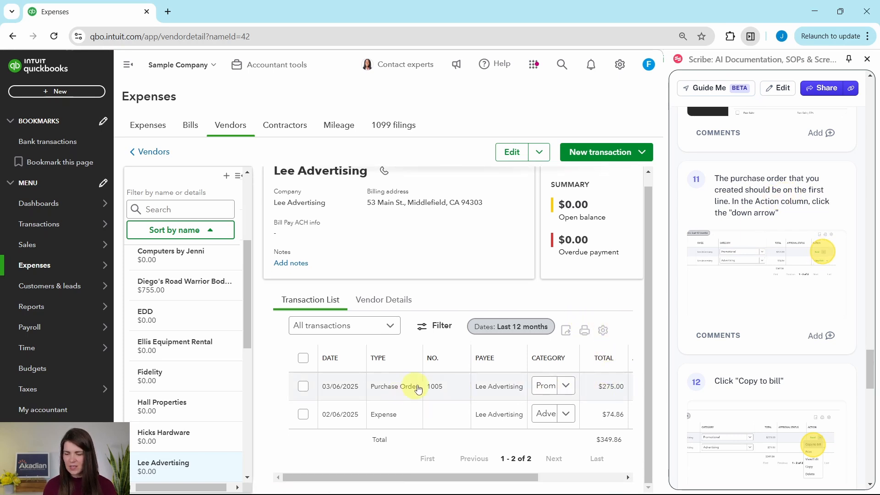
pyautogui.click(239, 176)
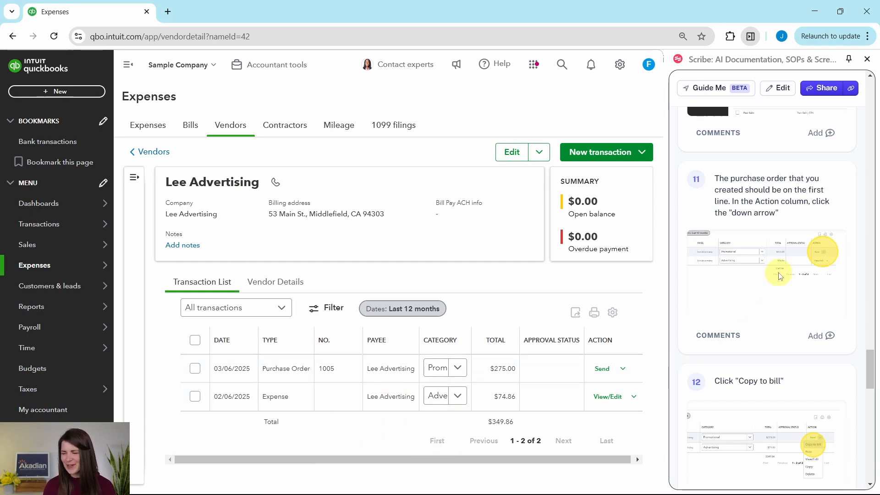
pyautogui.scroll(-1, 780, 277)
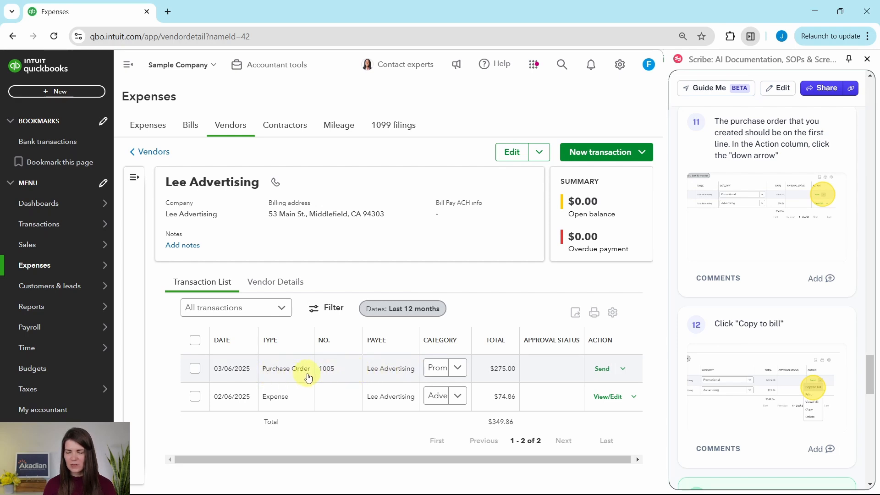
pyautogui.click(625, 370)
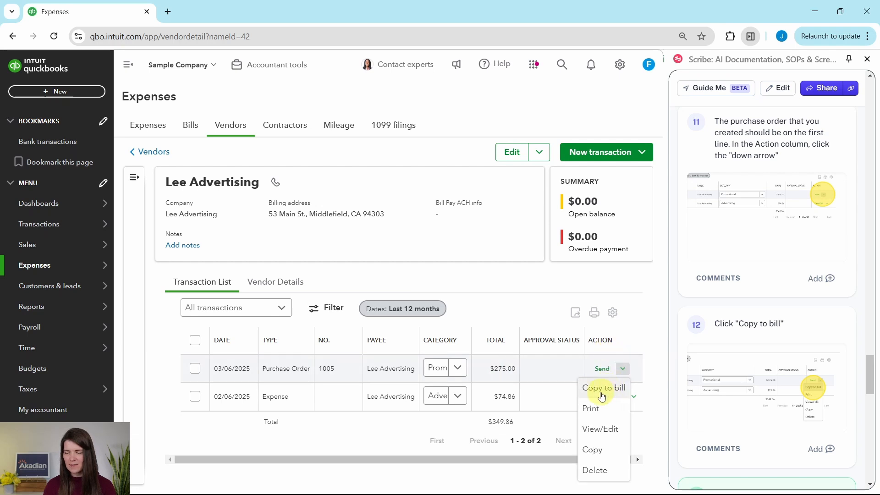
pyautogui.click(603, 397)
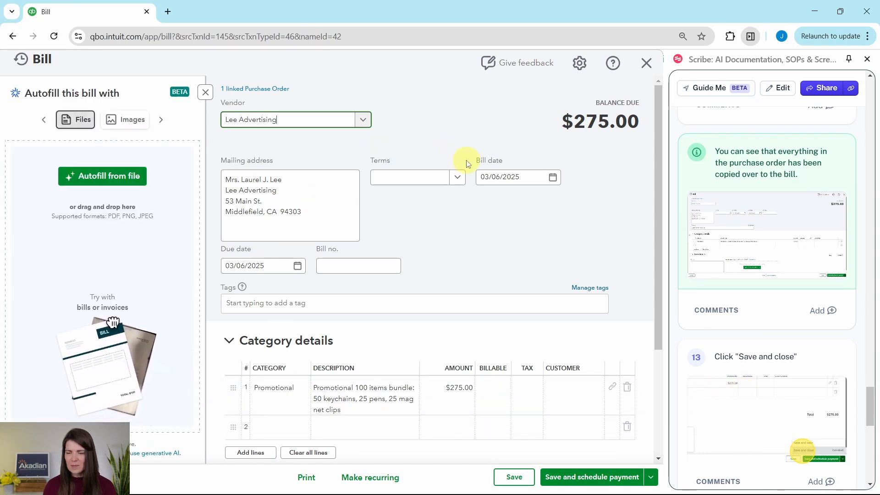
# - Hide the autofill pane on the Lee Advertising bill, and save and close the bill
pyautogui.click(205, 92)
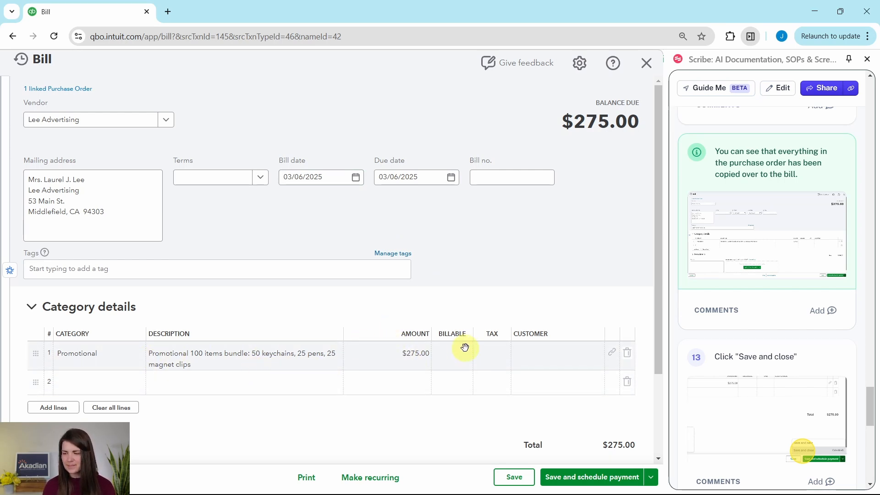
pyautogui.scroll(-4, 770, 275)
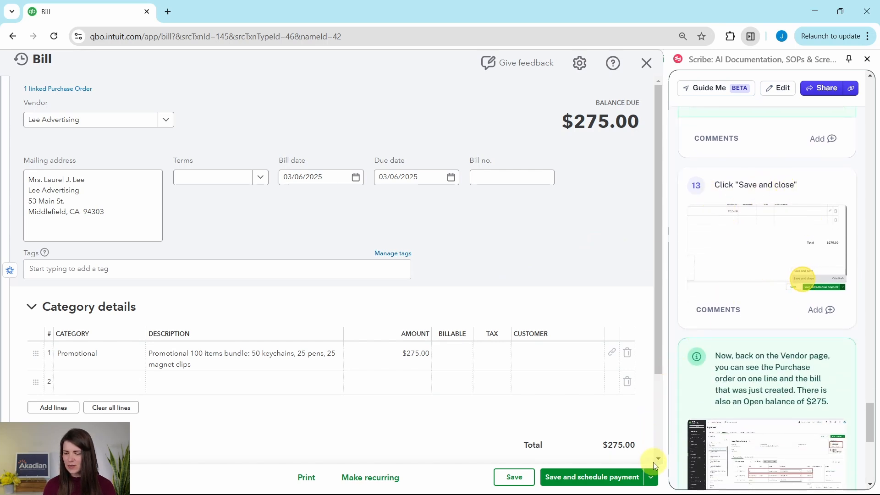
pyautogui.click(652, 478)
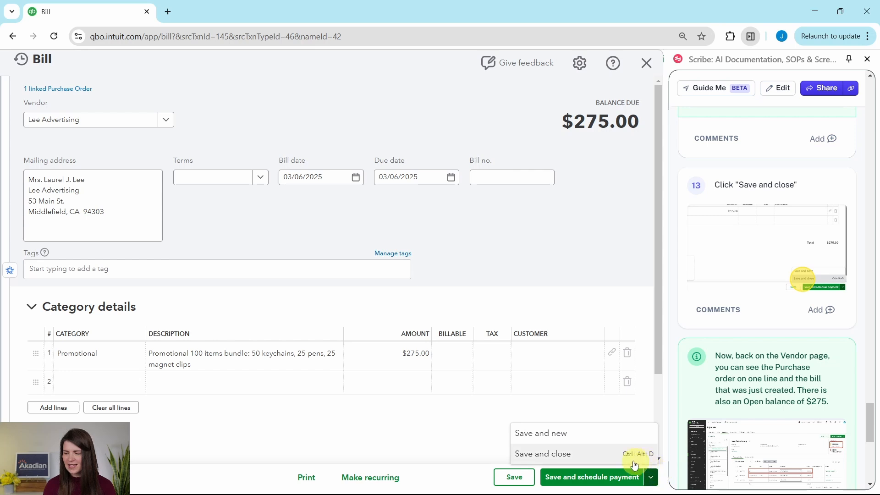
pyautogui.click(549, 463)
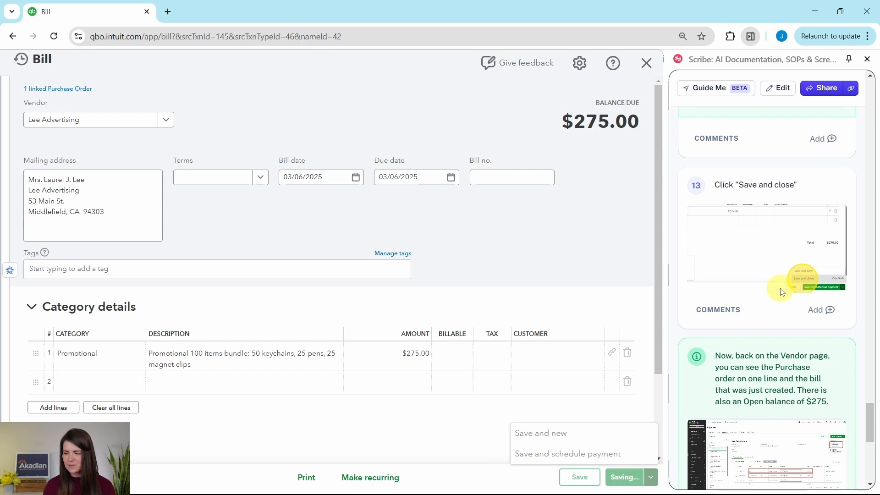
pyautogui.scroll(-4, 780, 290)
pyautogui.scroll(-1, 780, 290)
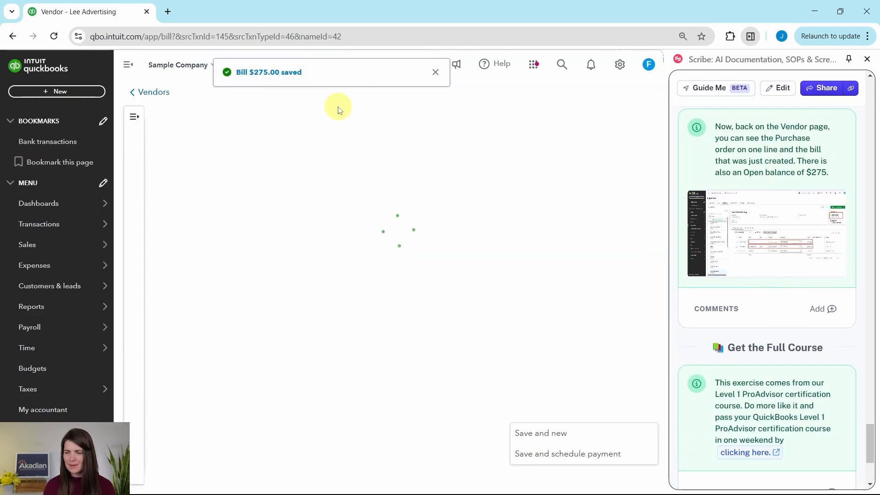
pyautogui.scroll(1, 781, 198)
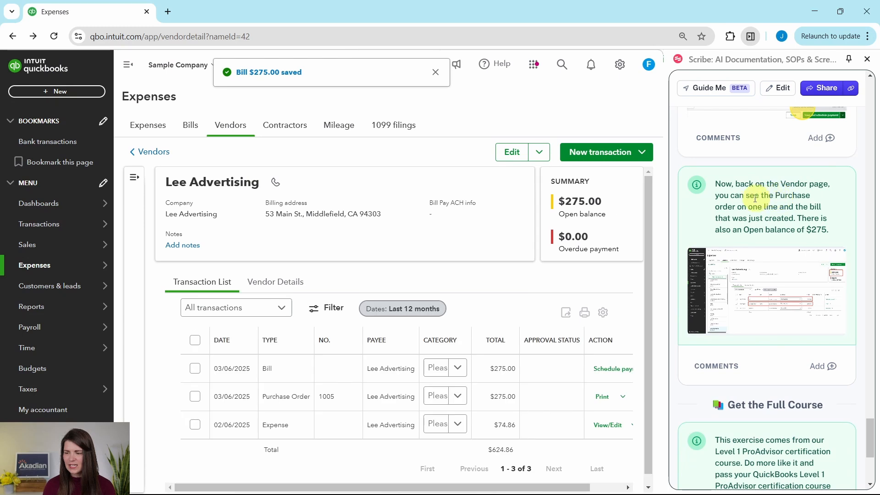